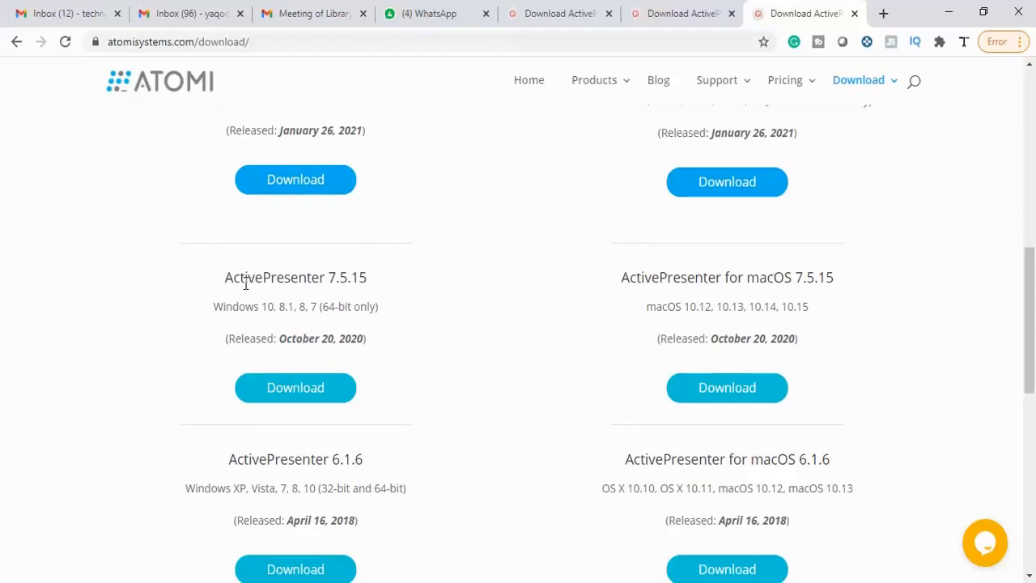
- Find the ActivePresenter 7.5.15 release for Windows on the Atomi download page, highlight its title and minimize the browser
scroll(372, 282, up, 2)
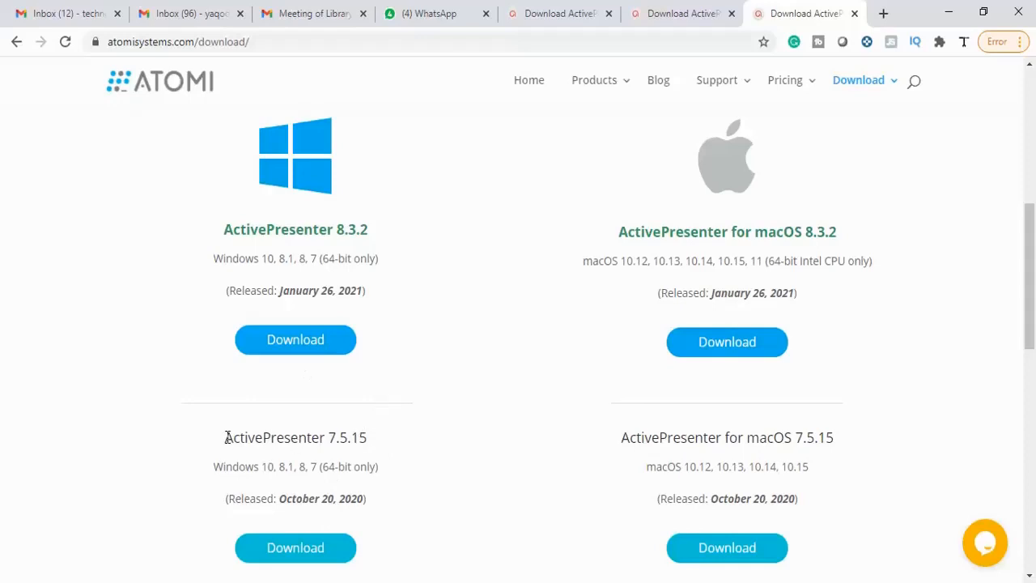
drag(228, 437, 387, 440)
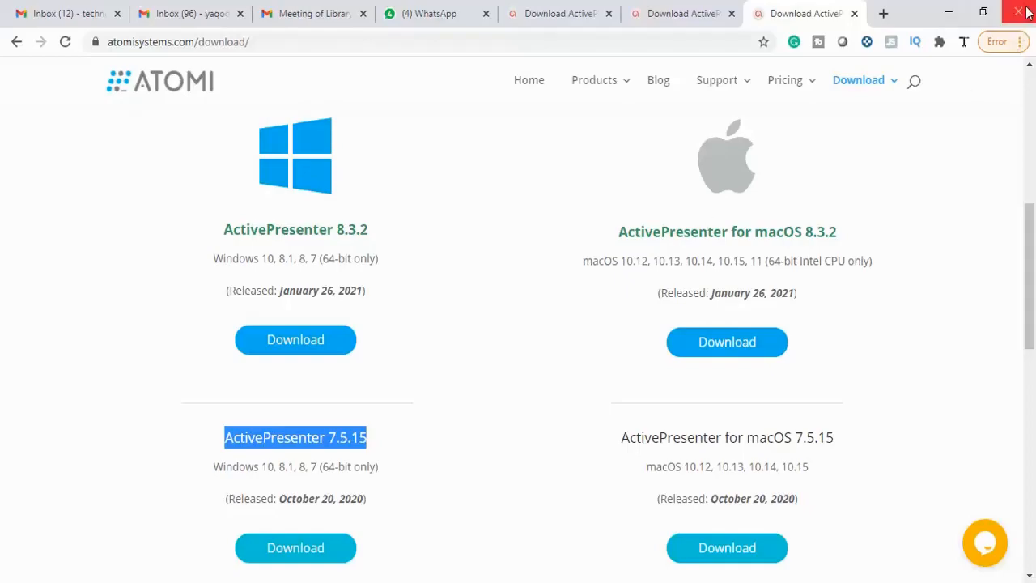
click(948, 12)
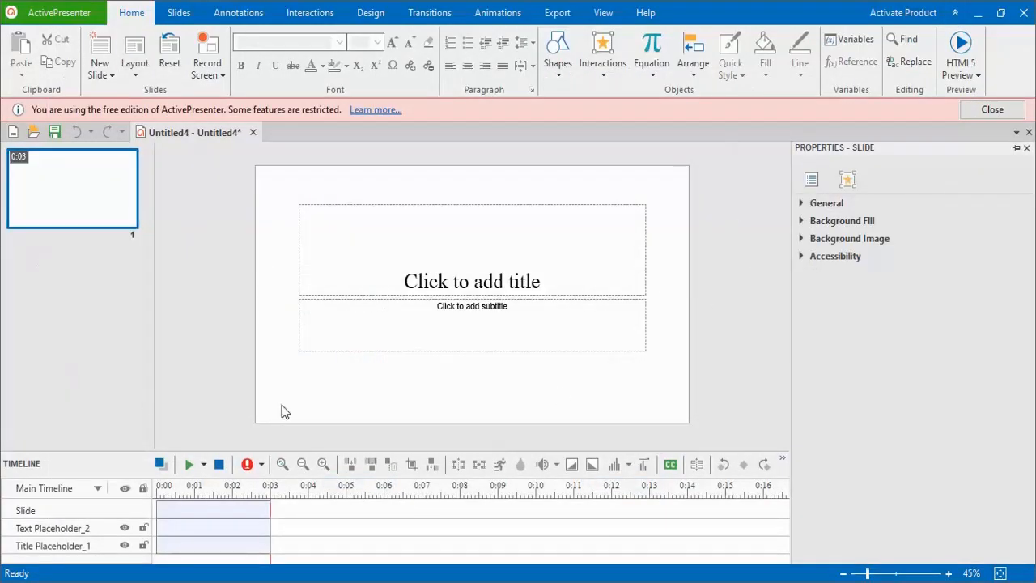
- Close ActivePresenter with its open untitled project, relaunch it from the desktop and create a new project from the Blank template
click(1024, 13)
click(562, 293)
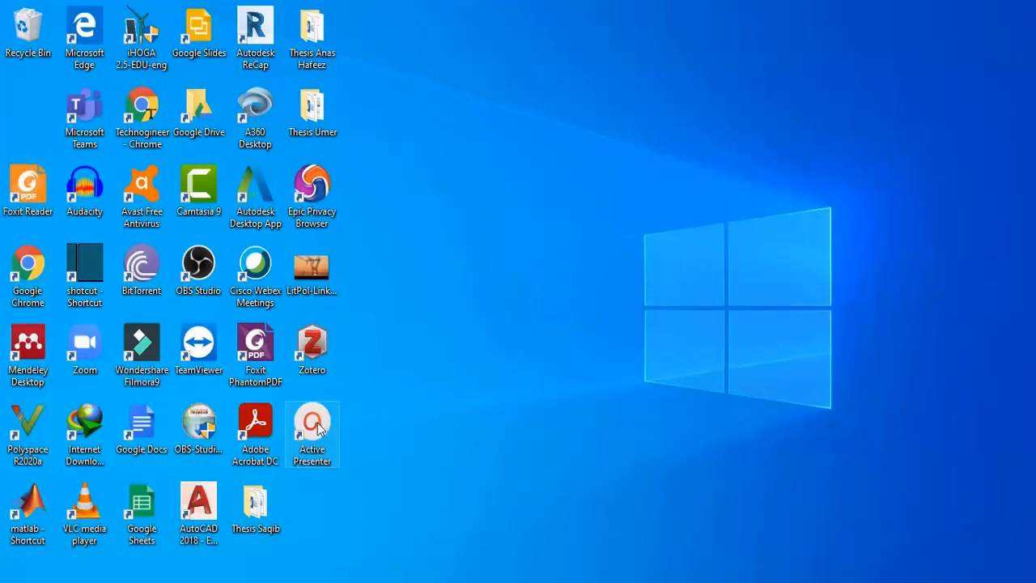
double_click(312, 425)
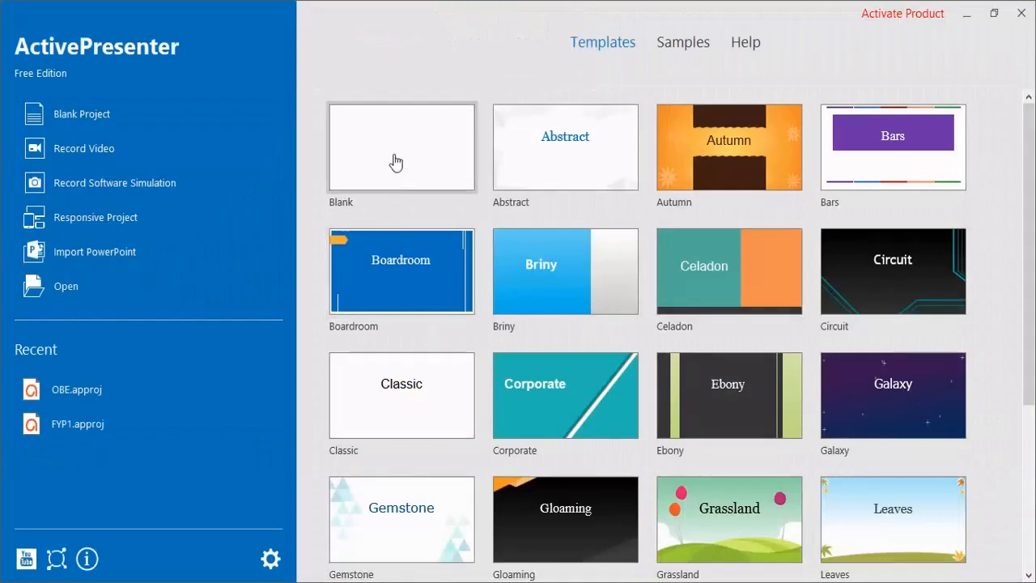
click(396, 162)
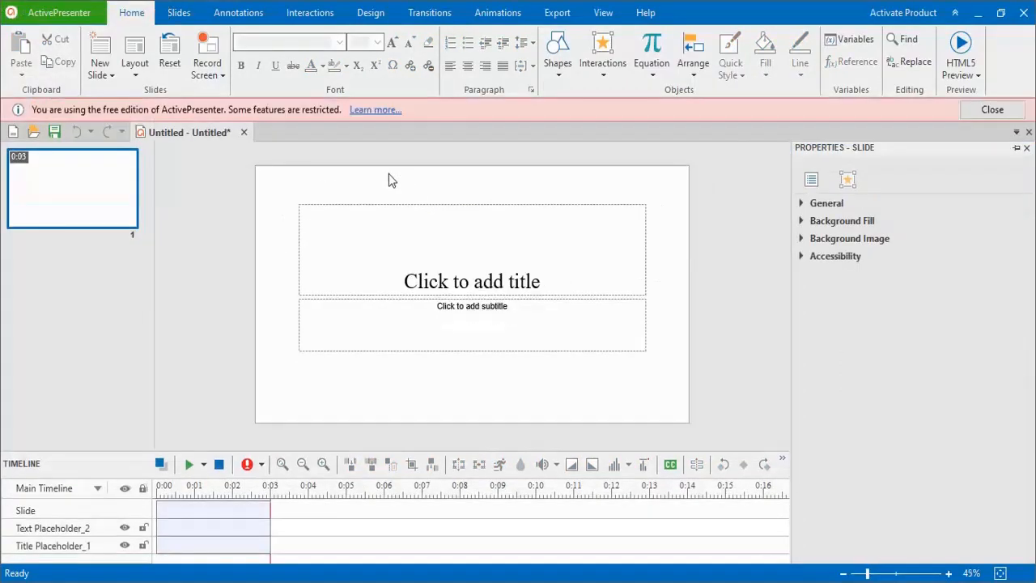
- Open the Record Video setup for the blank project and move its window clear on the desktop
click(210, 73)
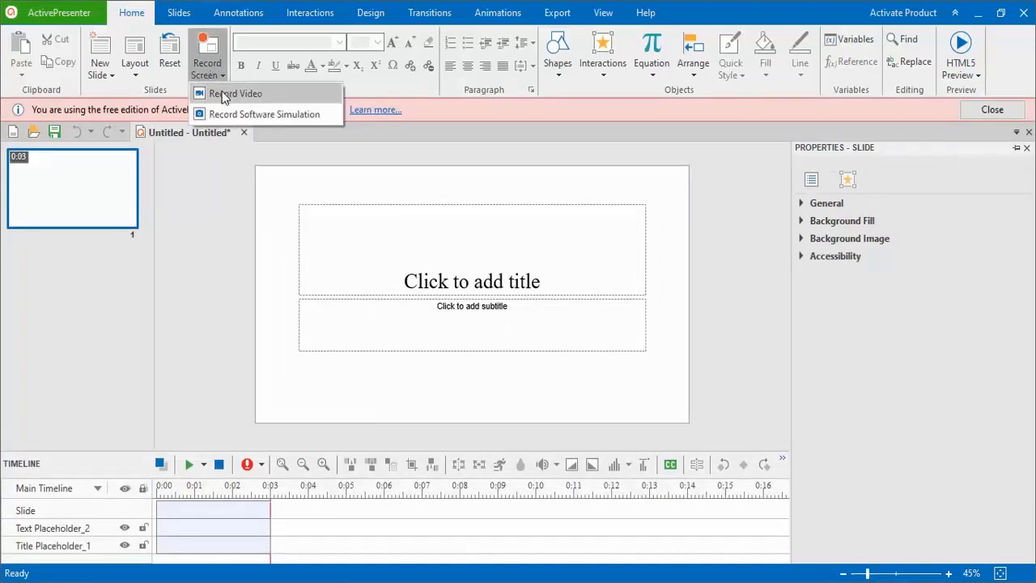
click(224, 95)
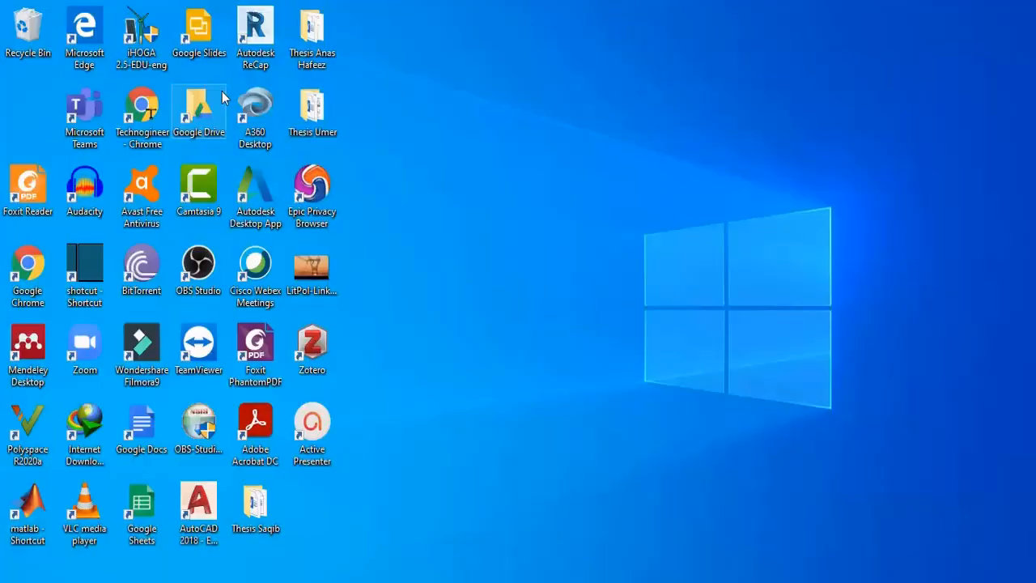
drag(661, 153, 629, 204)
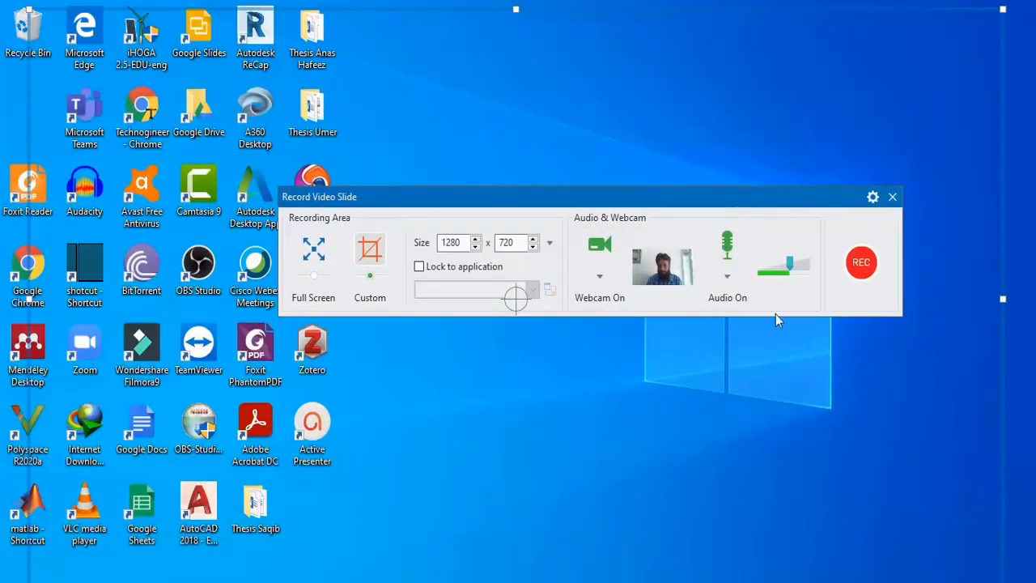
- Check the webcam device list and the microphone and system audio options, switching webcam recording off and back on
click(599, 278)
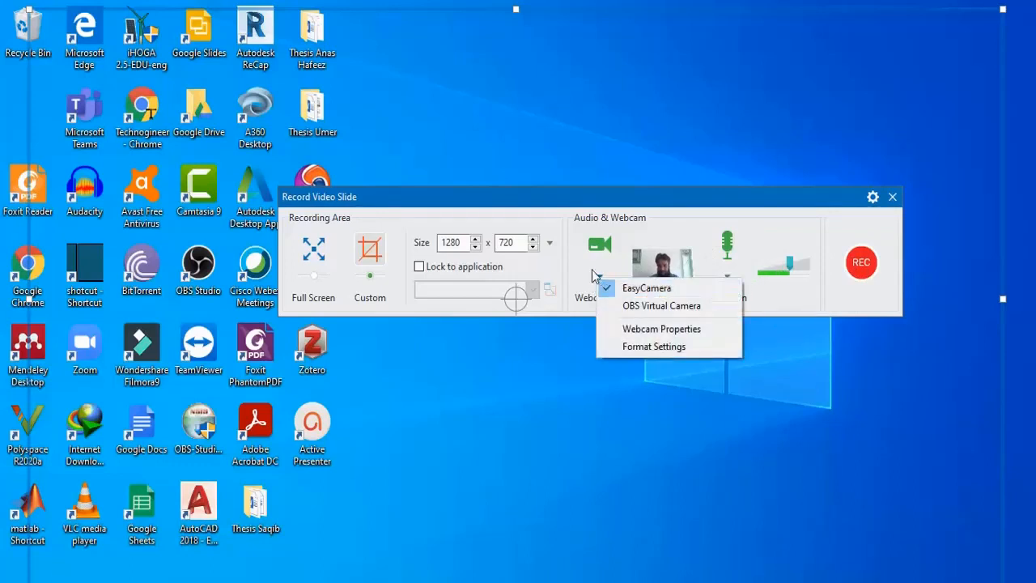
click(607, 288)
click(600, 251)
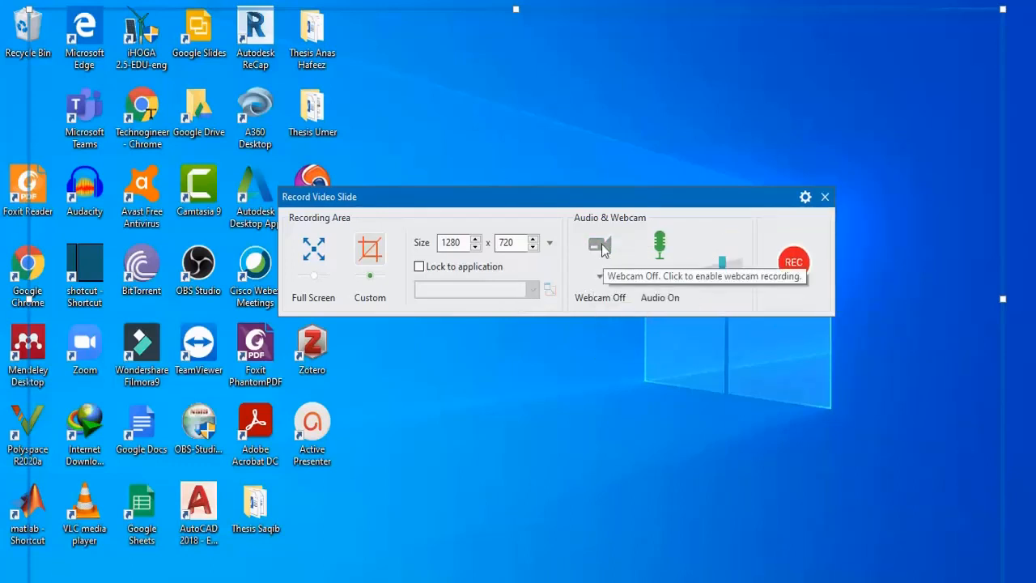
click(601, 251)
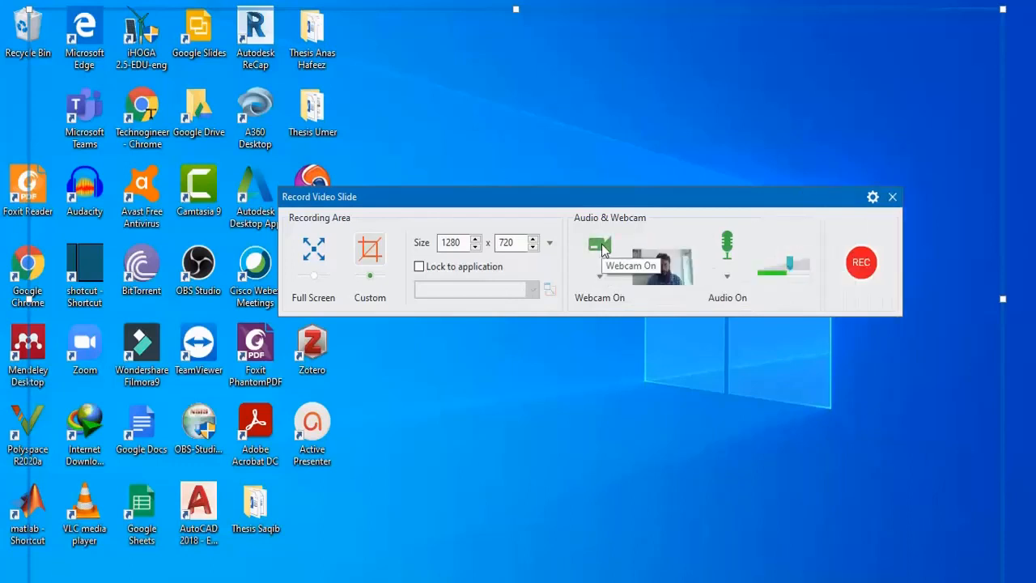
click(600, 278)
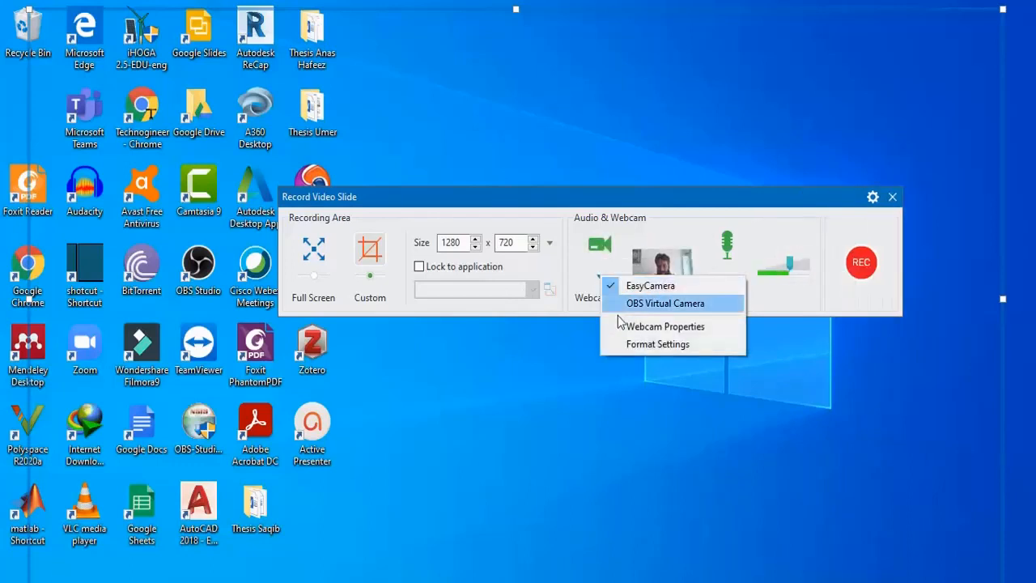
click(888, 354)
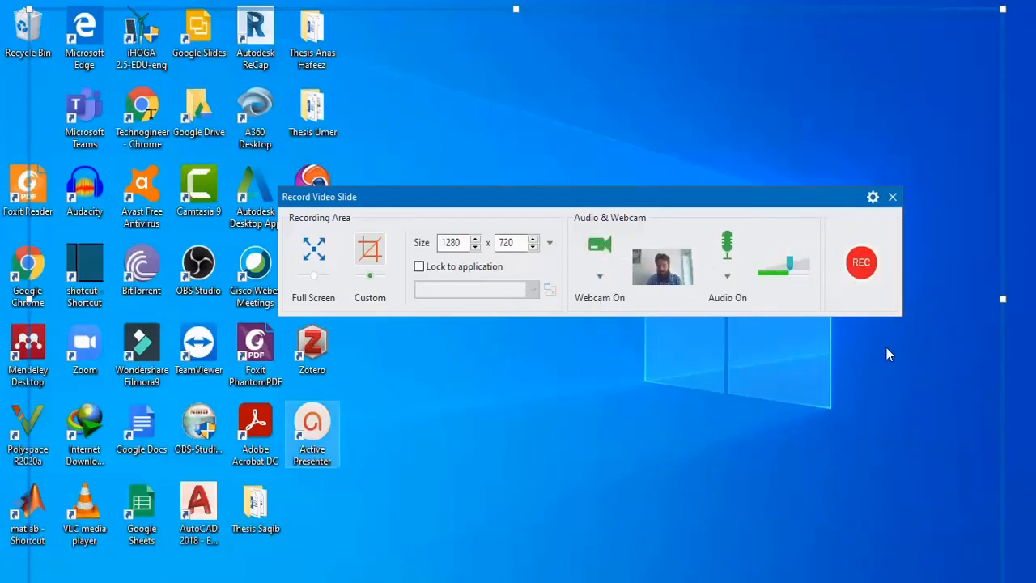
click(727, 281)
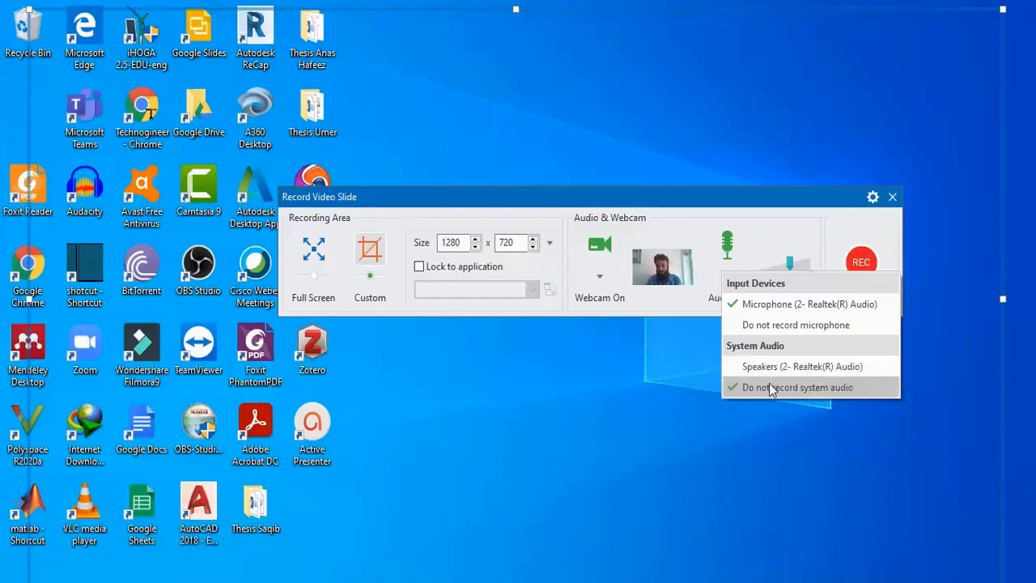
click(642, 329)
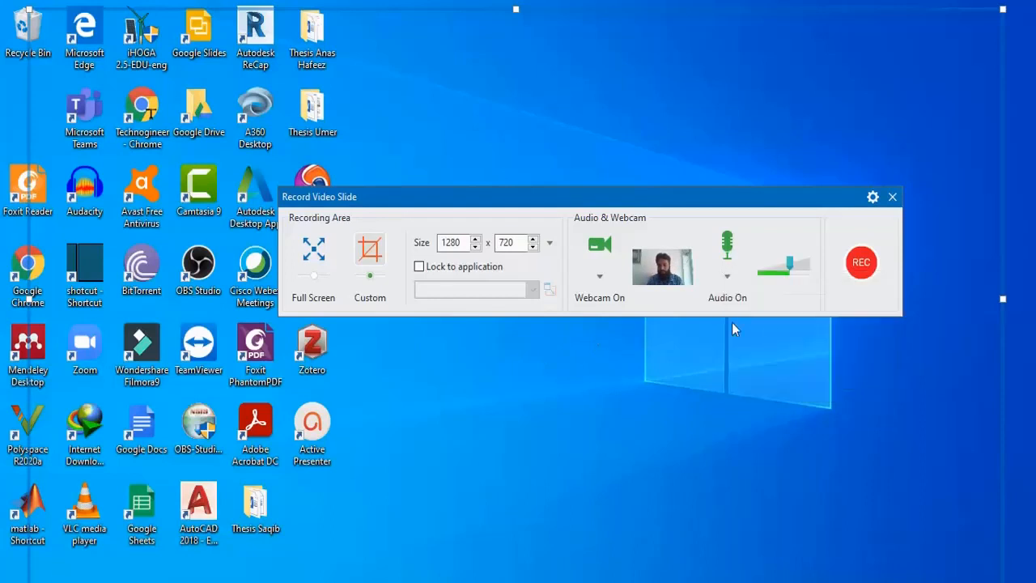
- Record about 16 seconds of the desktop with webcam and microphone audio, moving the Recording Toolbar into the recorded area before stopping
click(861, 264)
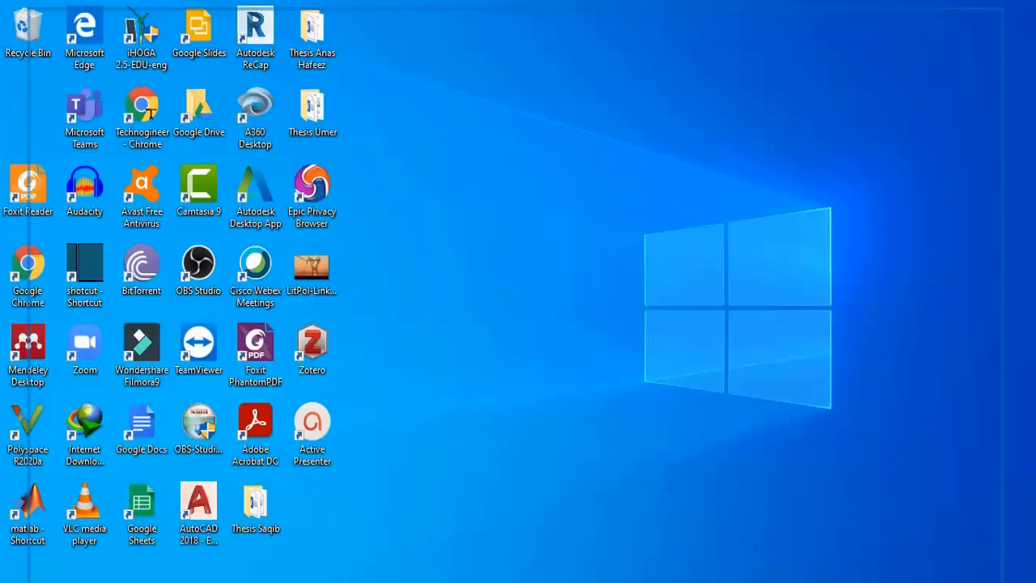
click(783, 535)
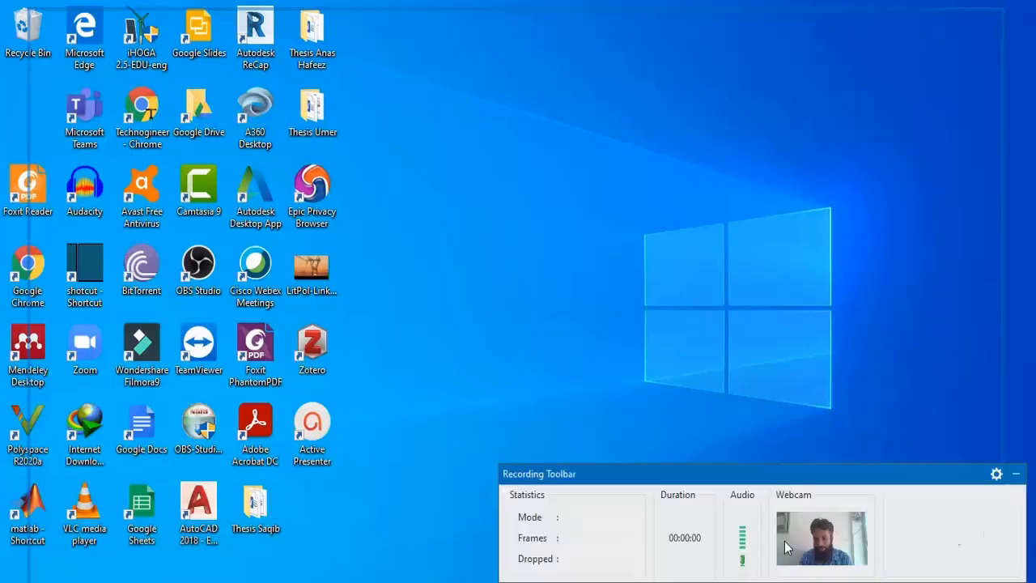
drag(739, 475, 569, 226)
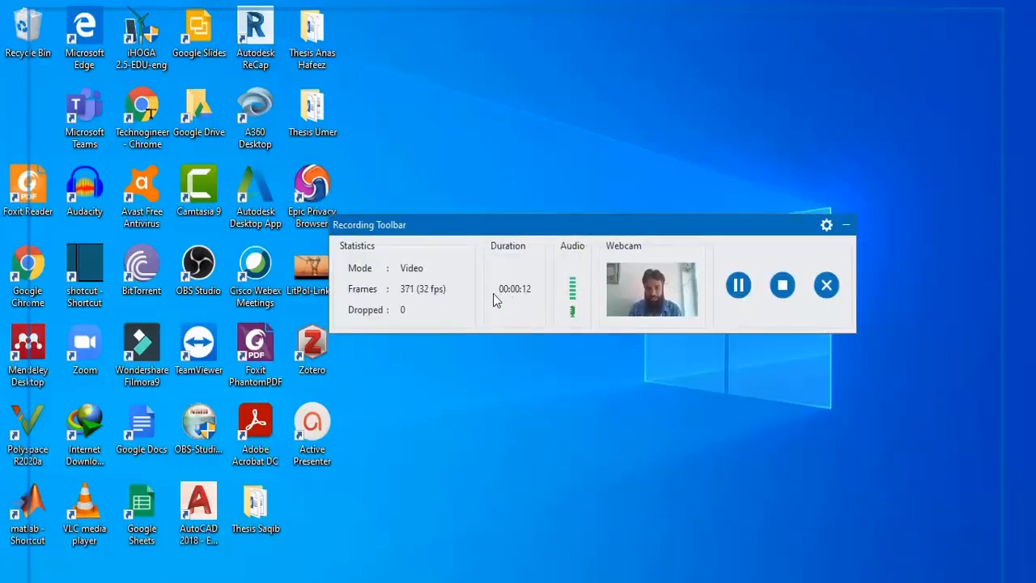
click(777, 292)
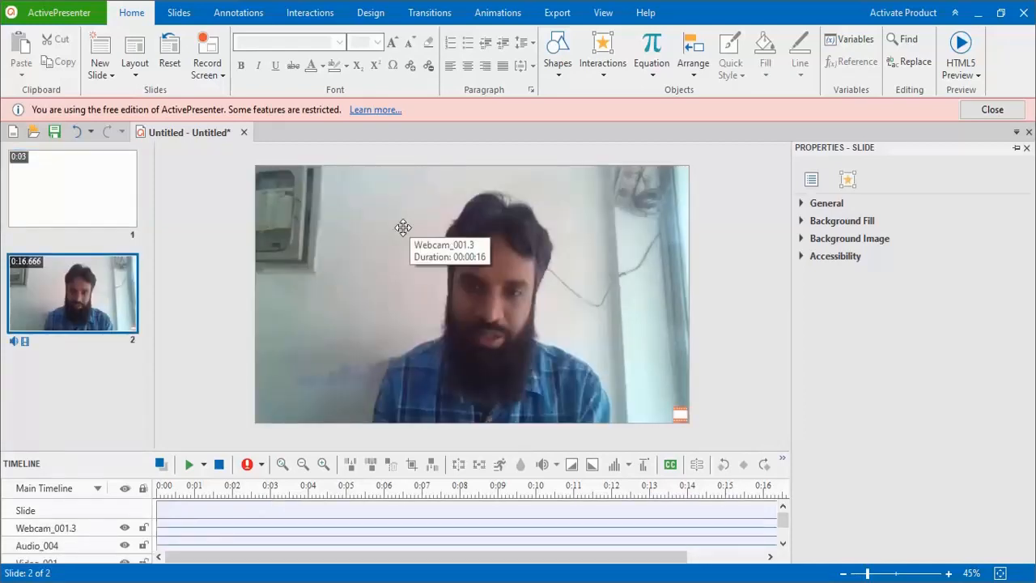
- Shrink the webcam video on slide 2 to a small picture-in-picture in the slide's lower-right corner
click(403, 227)
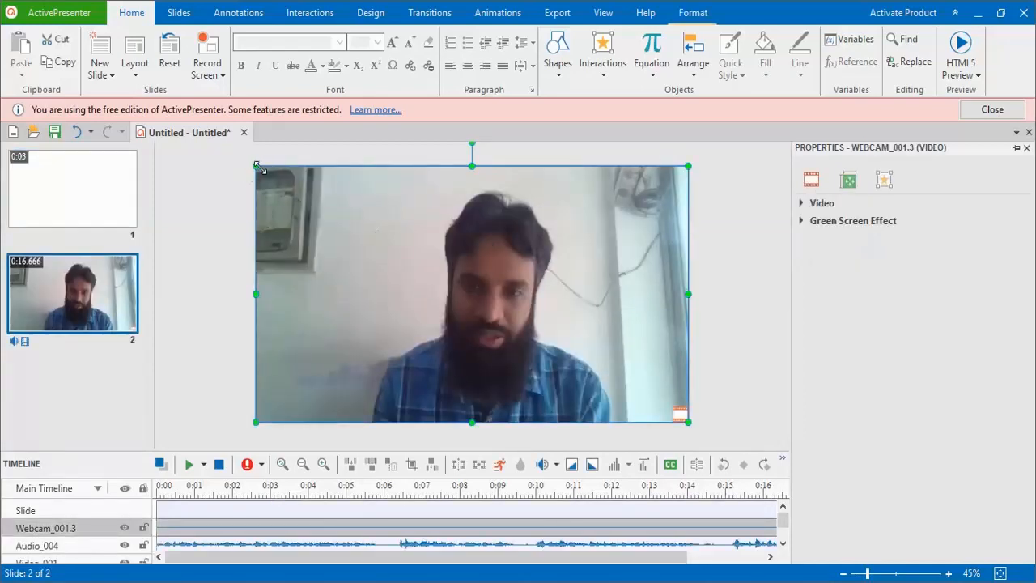
drag(258, 166, 573, 355)
drag(620, 378, 651, 392)
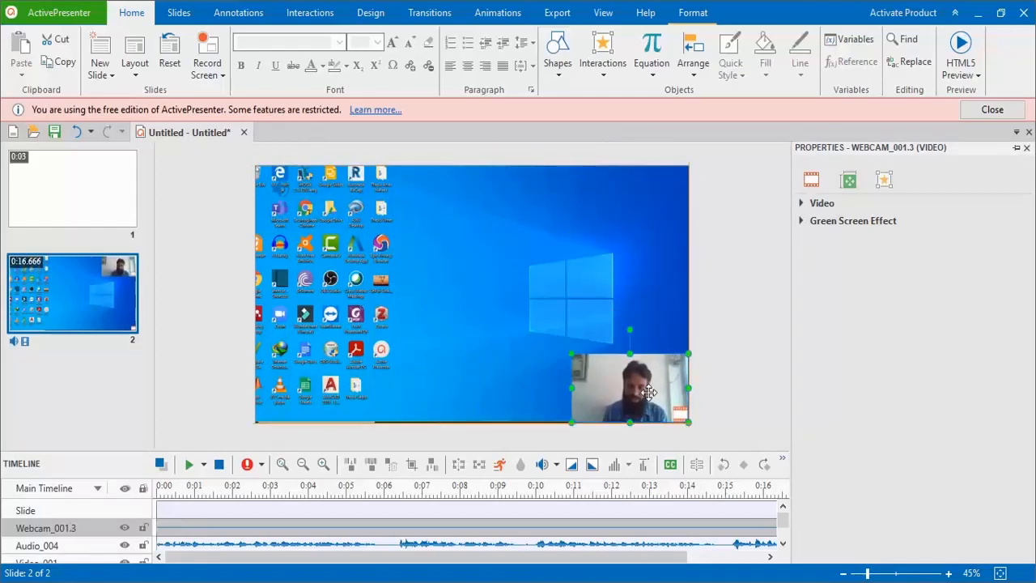
click(754, 292)
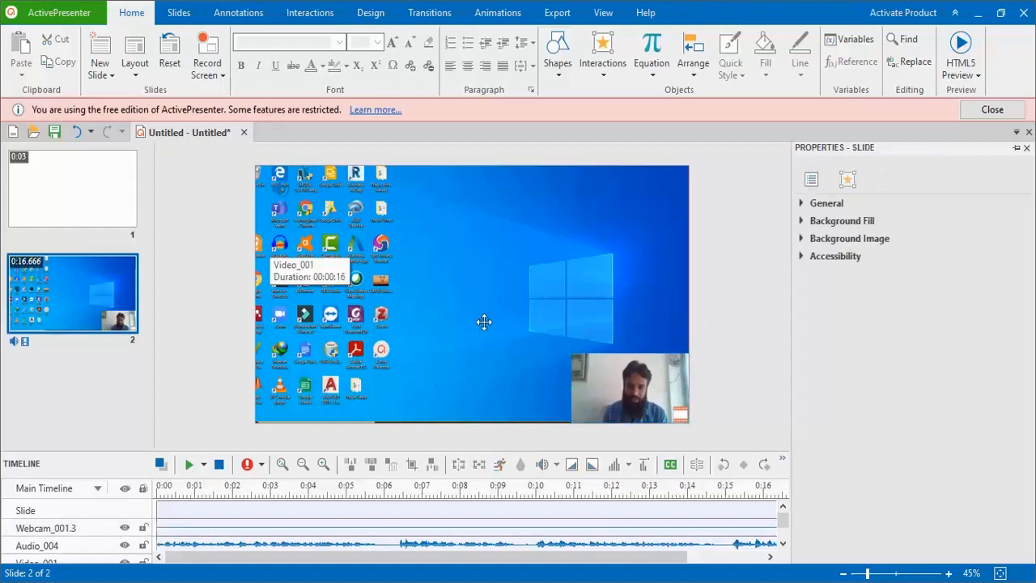
- Inspect the webcam, audio and screen video objects on slide 2 and their tracks in the timeline
click(616, 391)
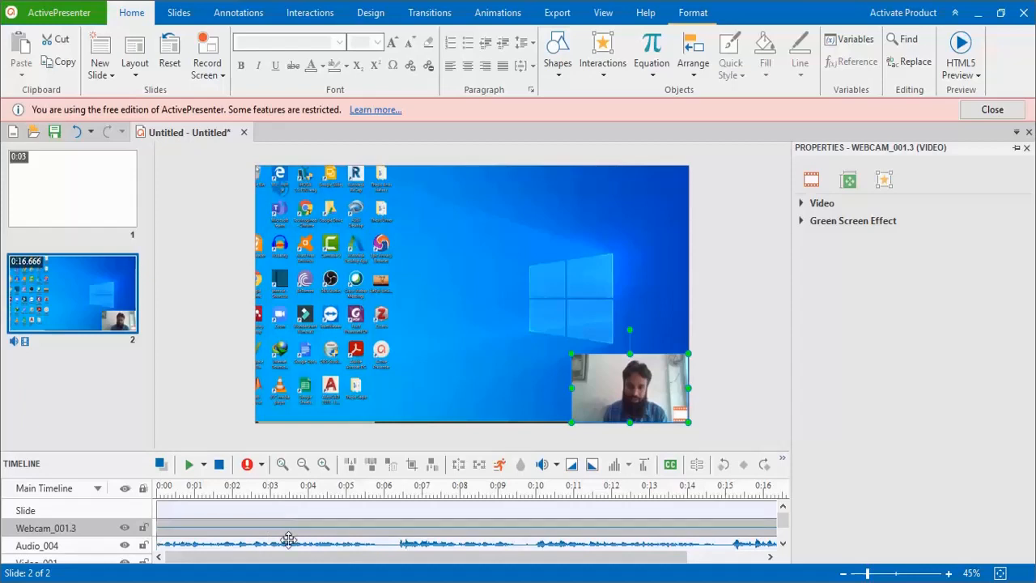
click(290, 544)
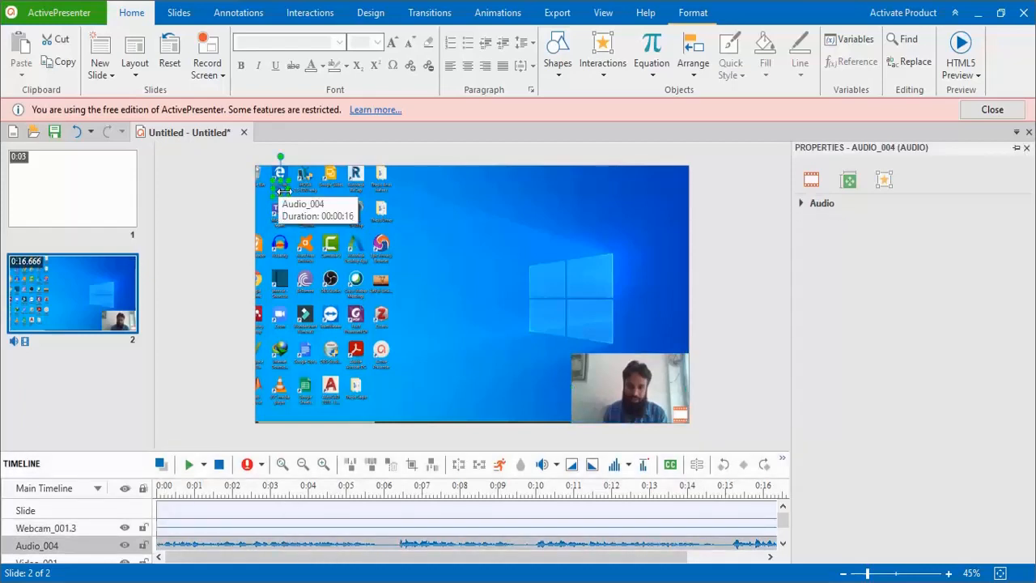
click(310, 512)
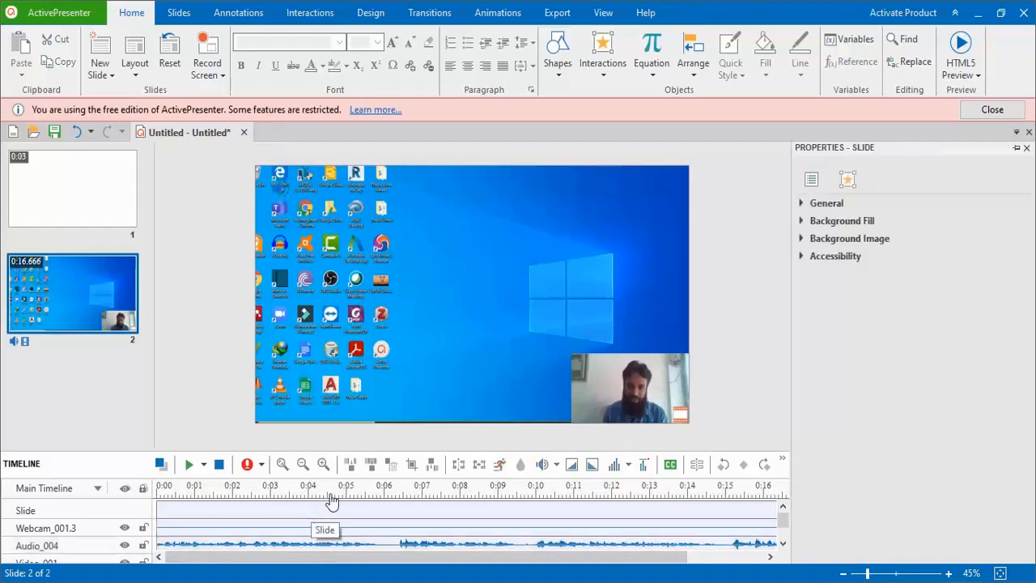
click(436, 281)
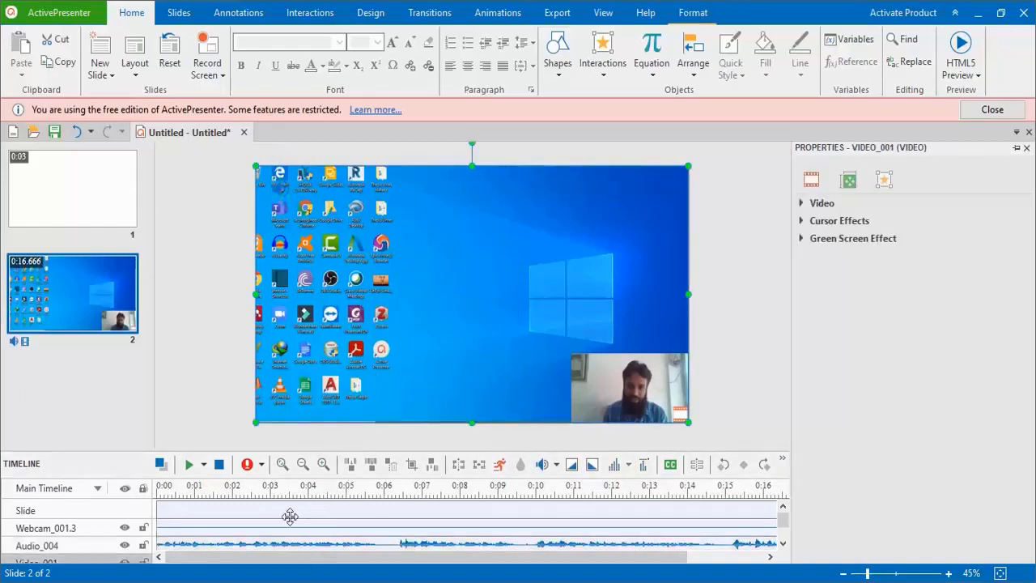
scroll(289, 515, down, 1)
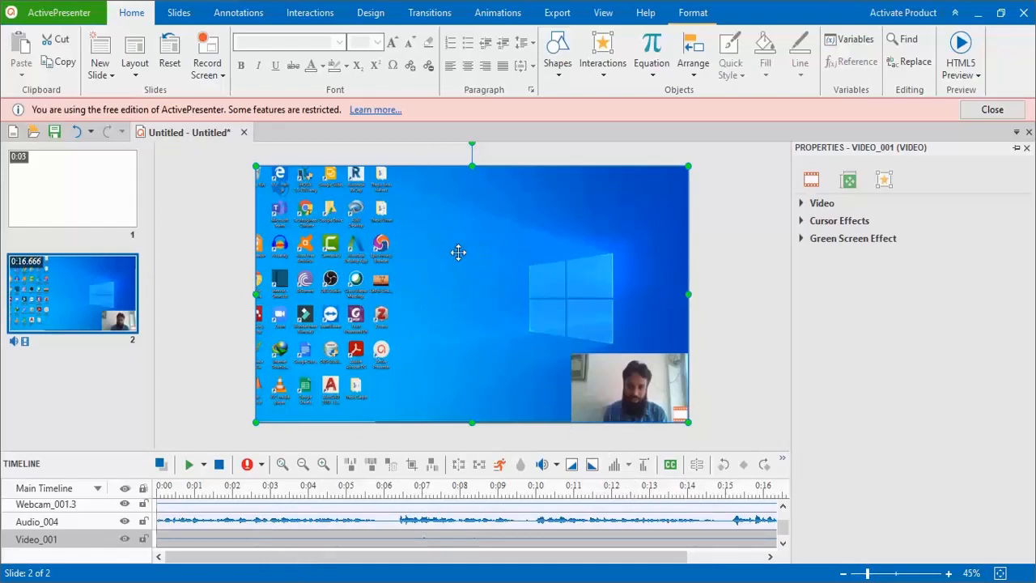
- Open the Export To Video settings and browse for the MP4 output file's location
click(565, 20)
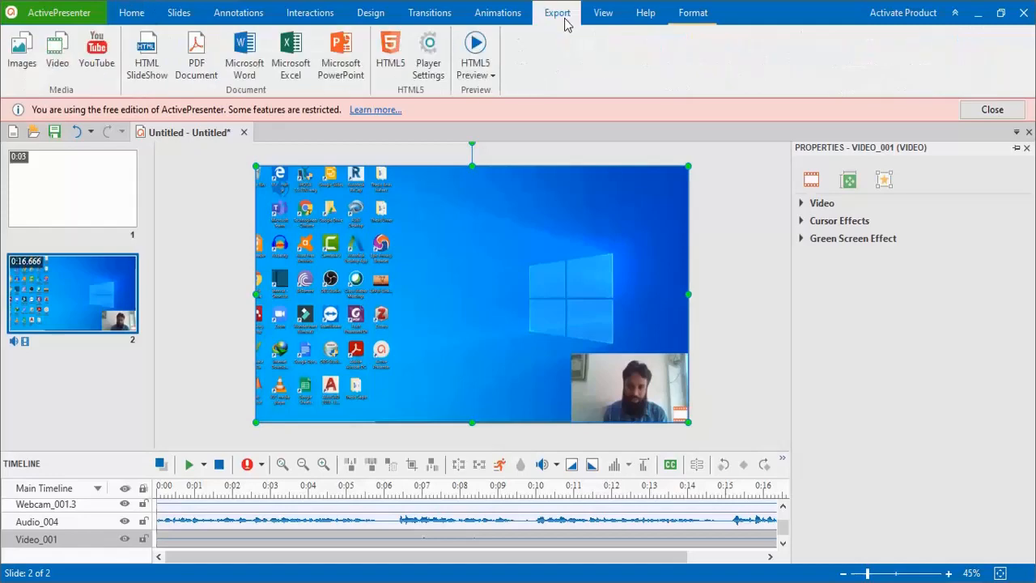
click(55, 58)
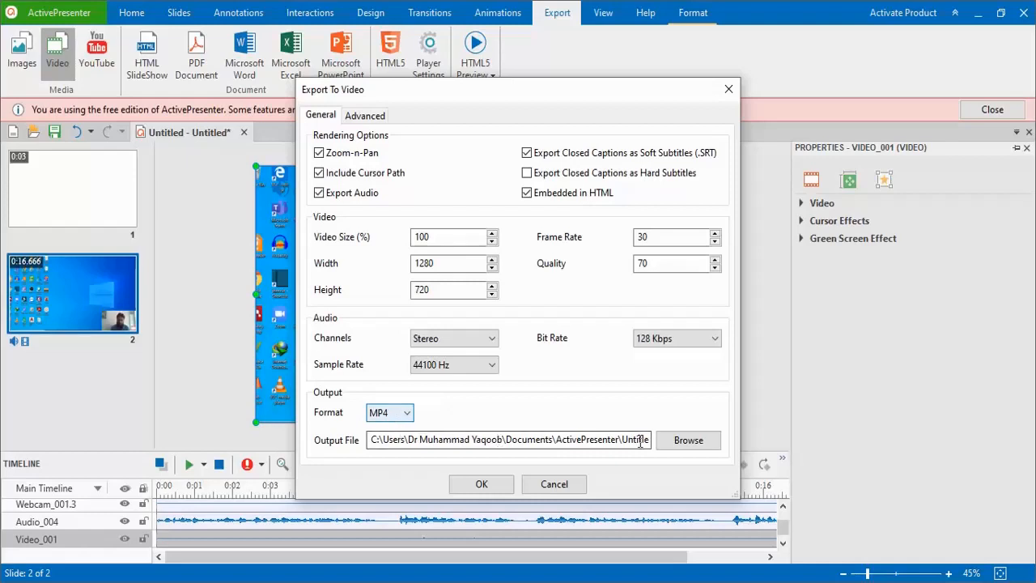
click(690, 443)
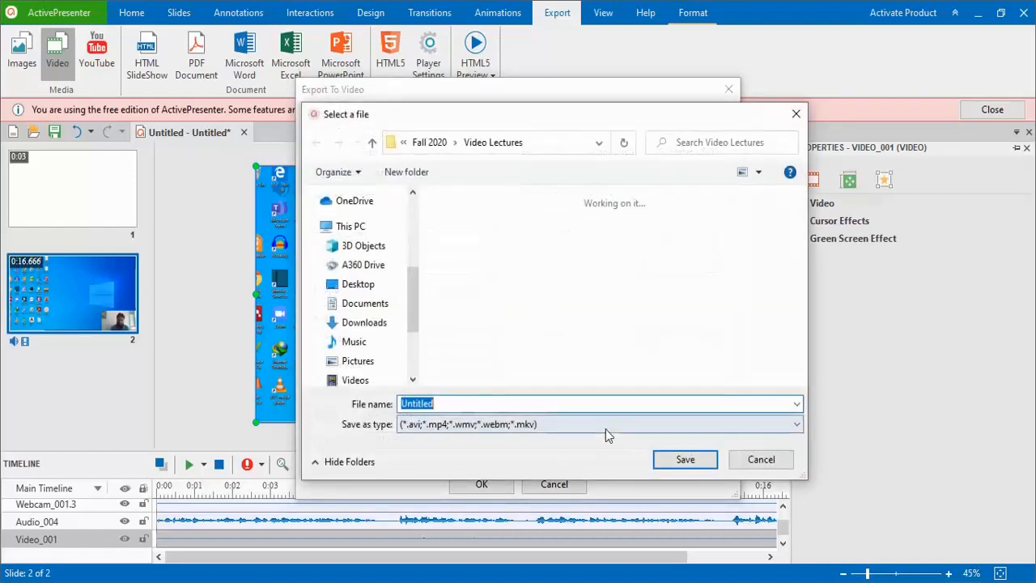
text(yaq)
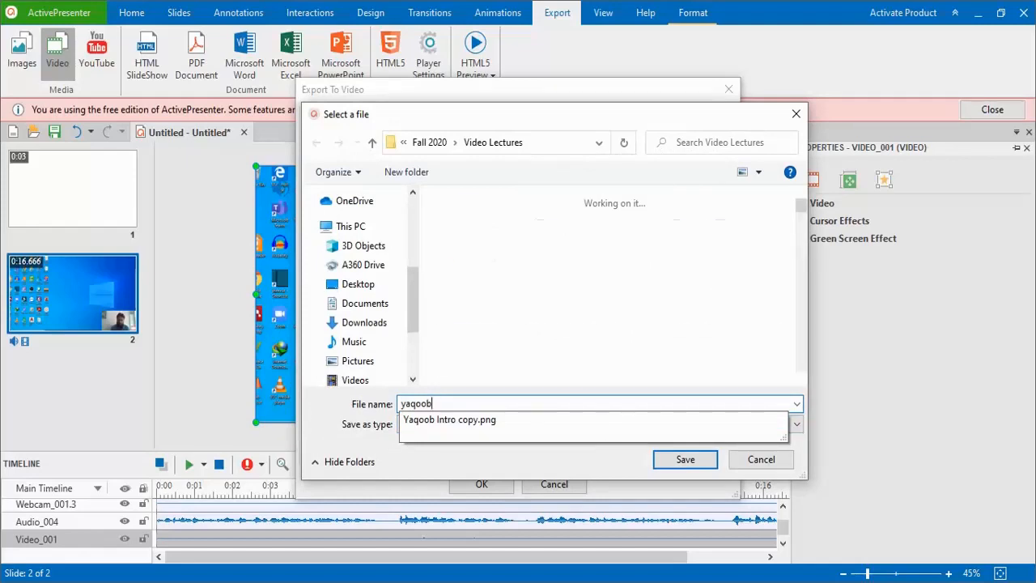
text(oo)
key(BackSpace)
key(BackSpace)
key(BackSpace)
key(BackSpace)
key(BackSpace)
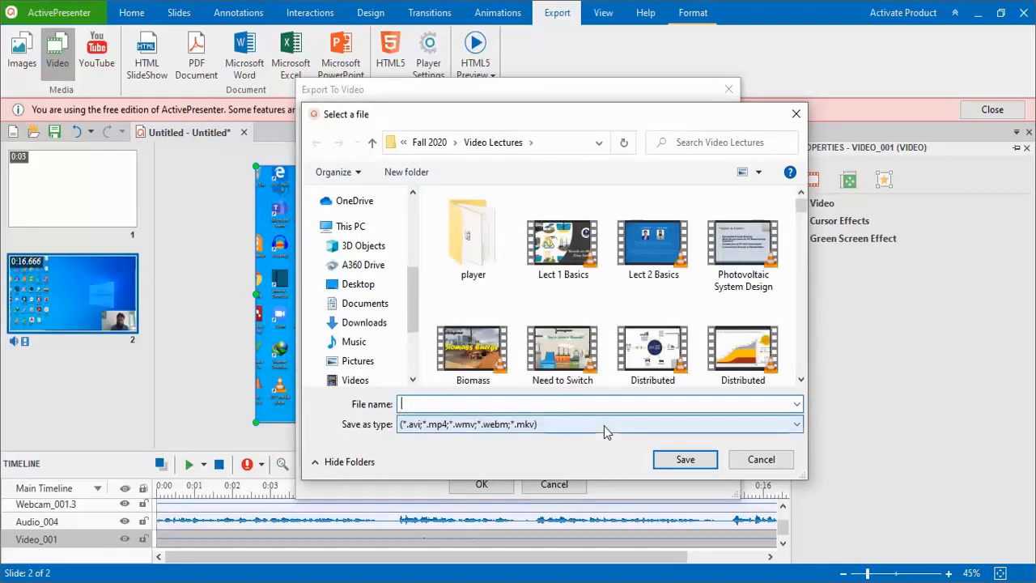
- Name the output video file activepresenter in the Video Lectures folder and save that choice
text(active)
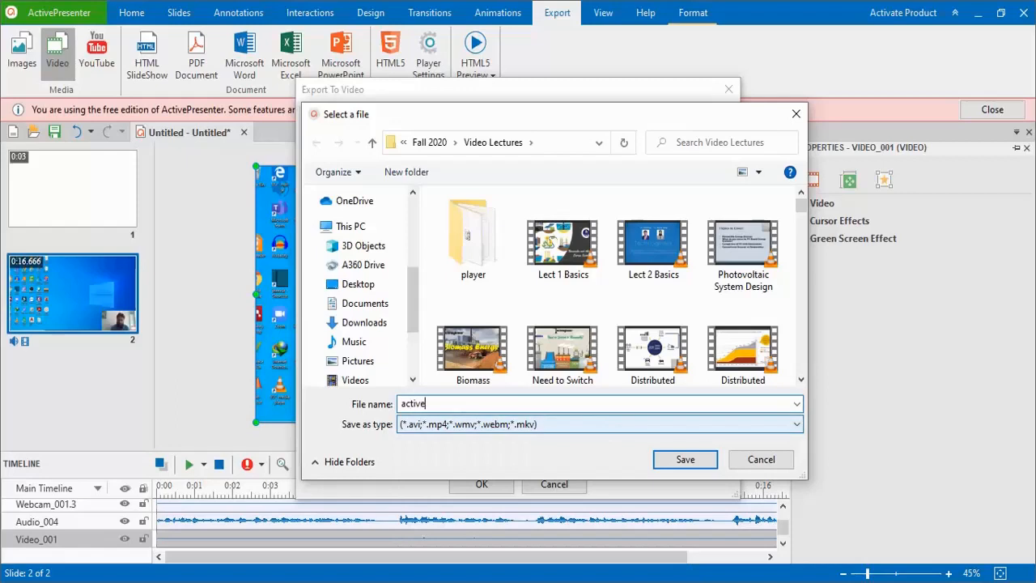
text(prss)
text(e)
key(BackSpace)
text(esenter)
key(Return)
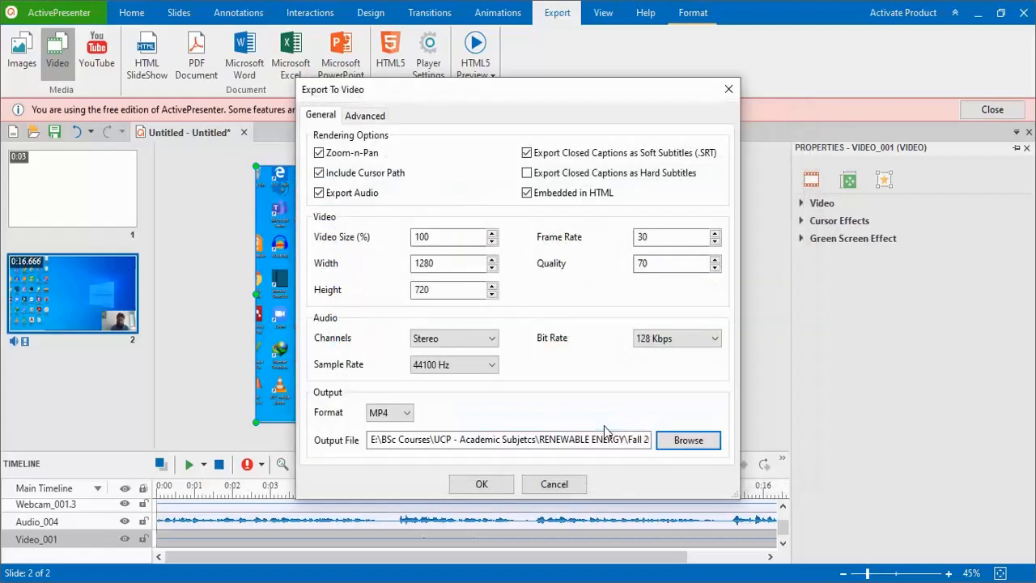
- Export the presentation as an MP4 video with the current settings and open the folder containing the output file
click(482, 485)
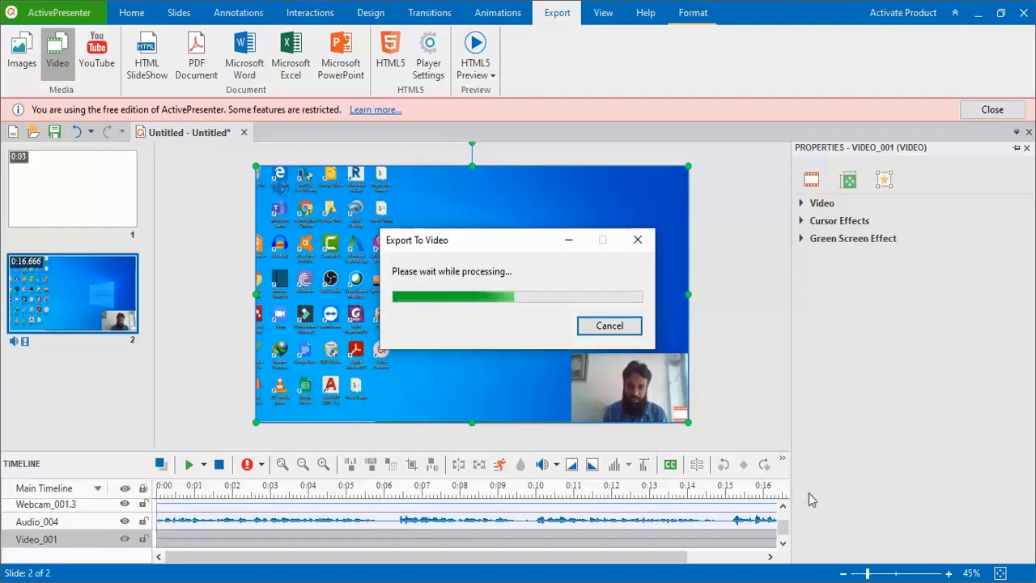
click(830, 582)
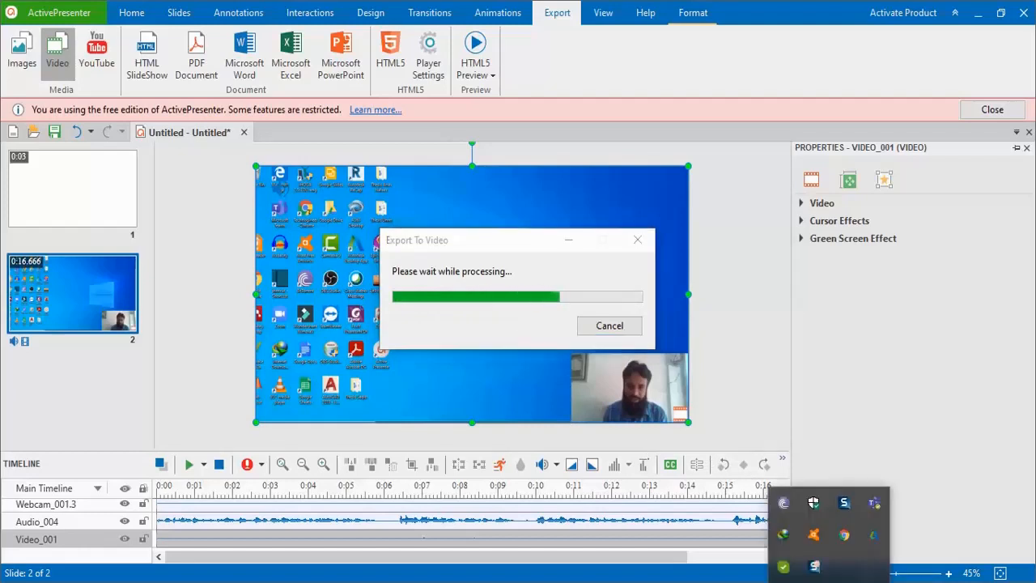
click(554, 385)
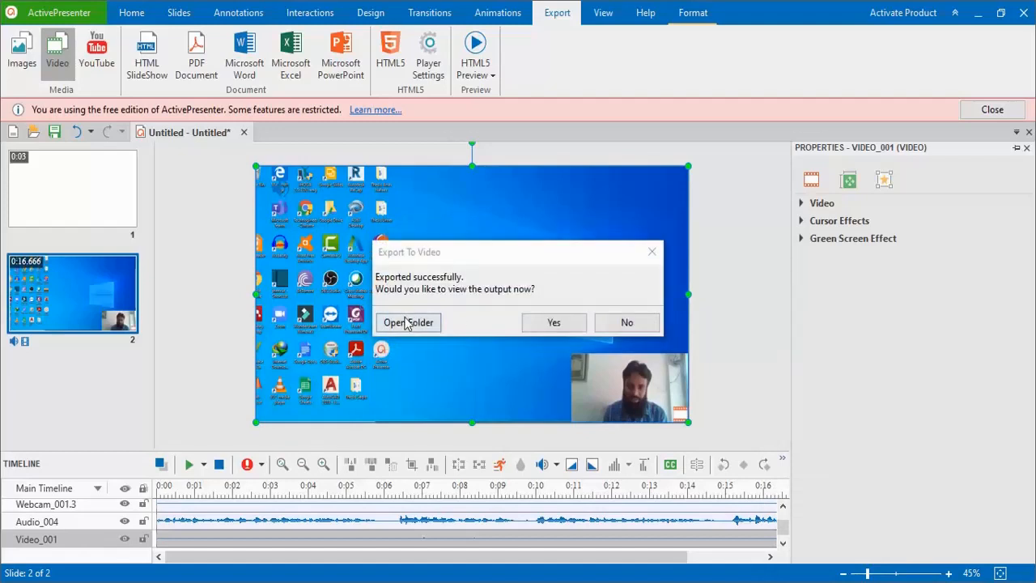
click(408, 322)
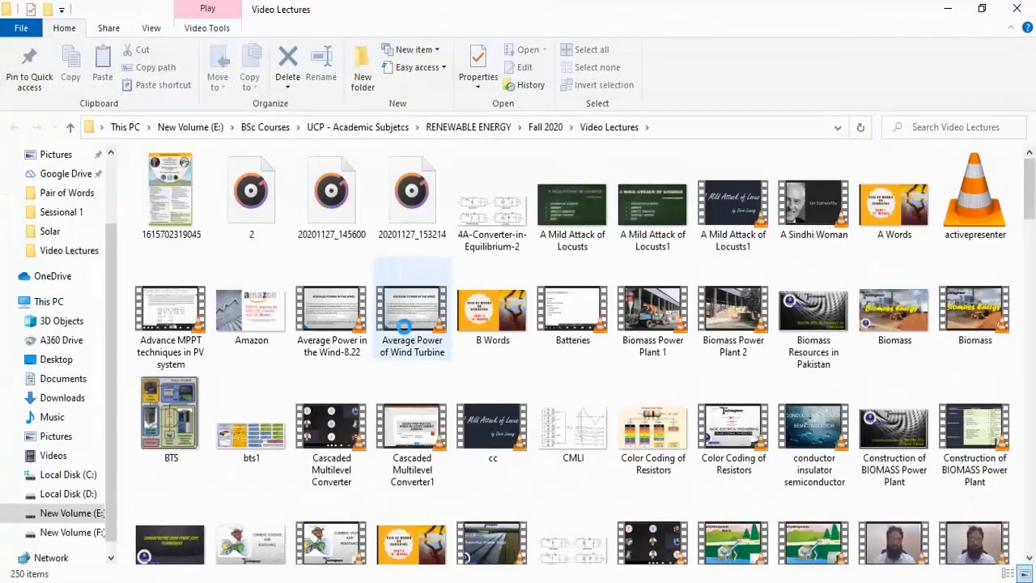
- Play the exported activepresenter video in VLC media player, skip ahead through several parts to check it, pause it and close the player
scroll(650, 391, down, 20)
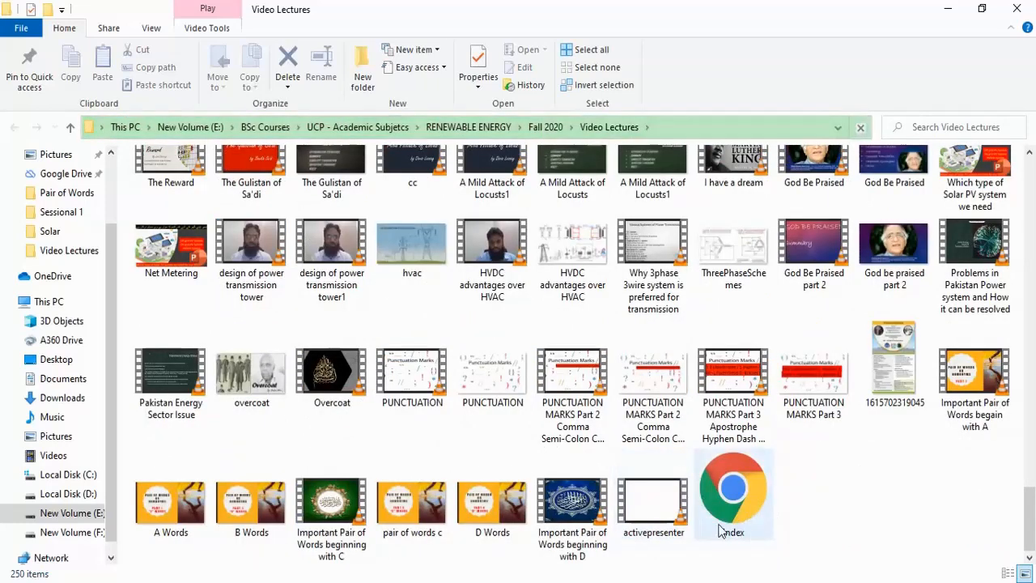
double_click(647, 504)
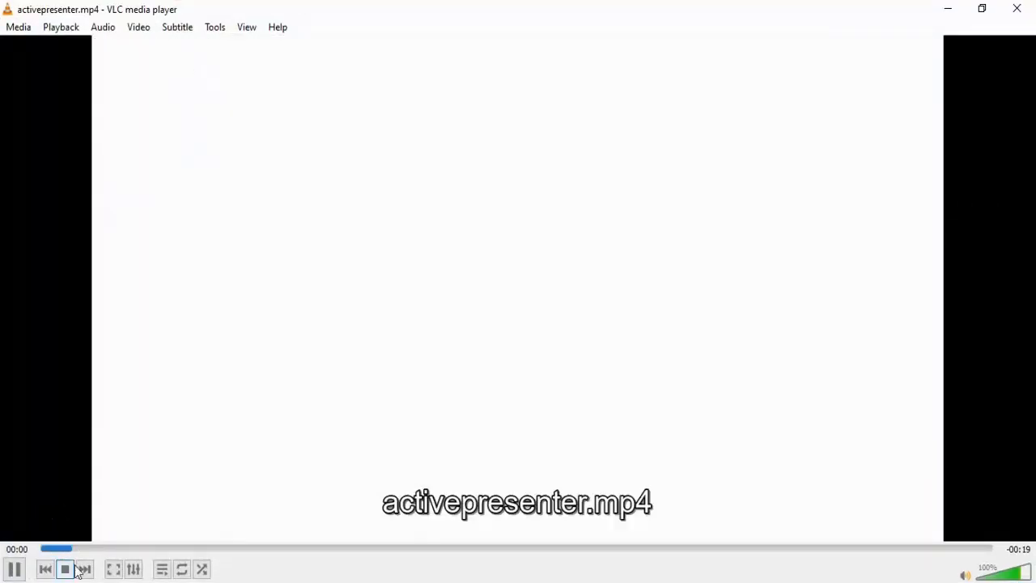
click(360, 549)
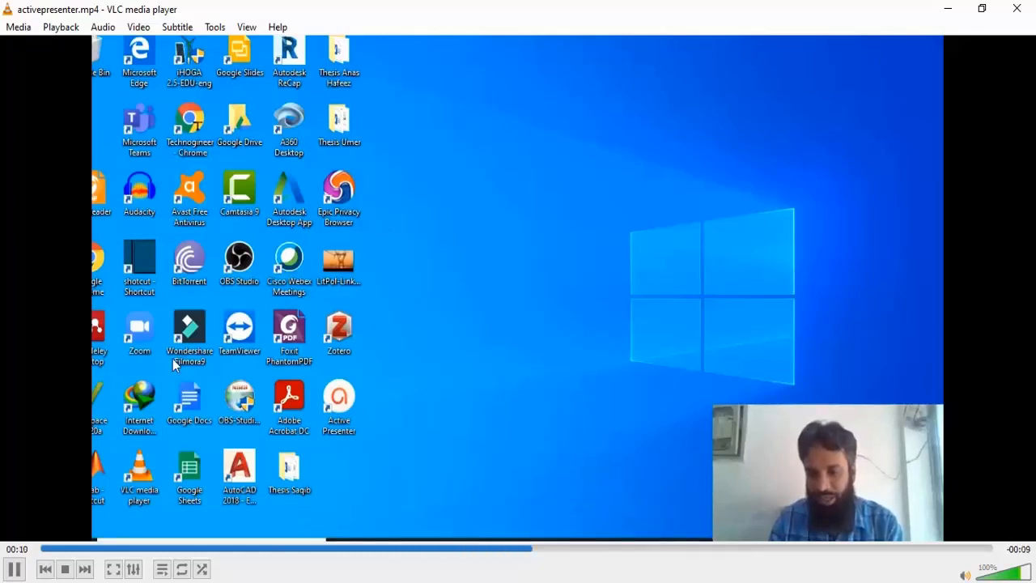
click(690, 550)
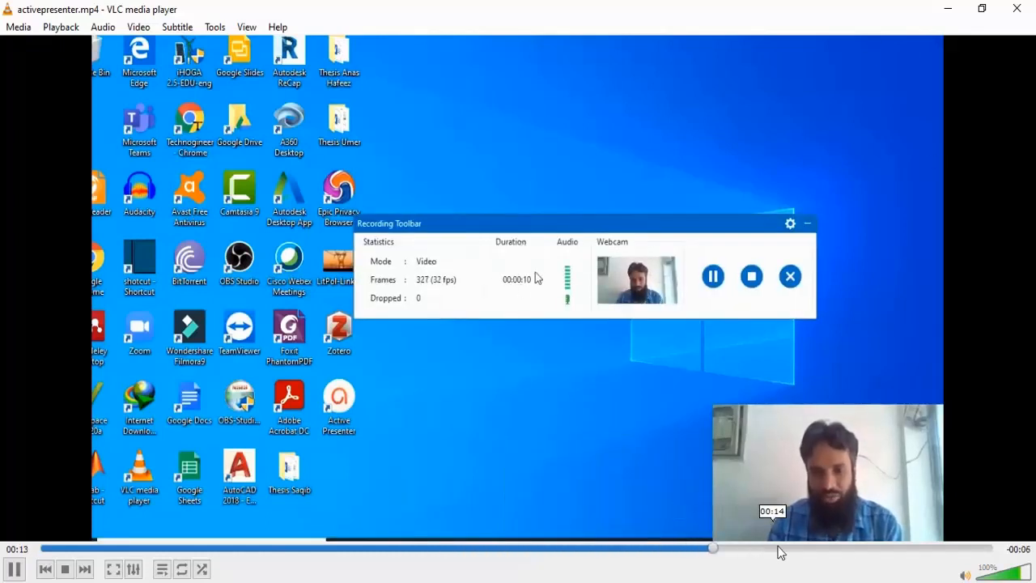
click(813, 550)
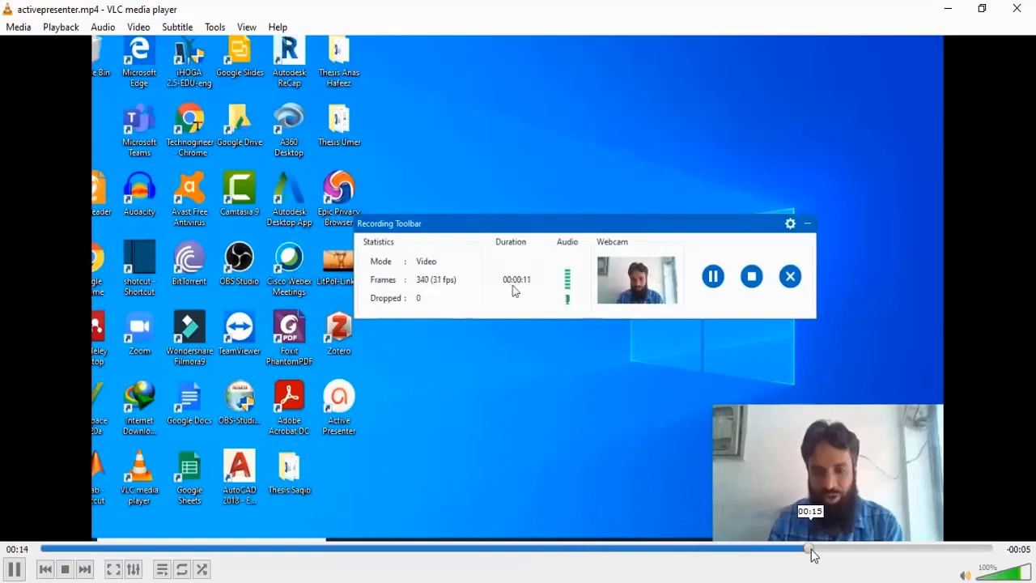
click(14, 569)
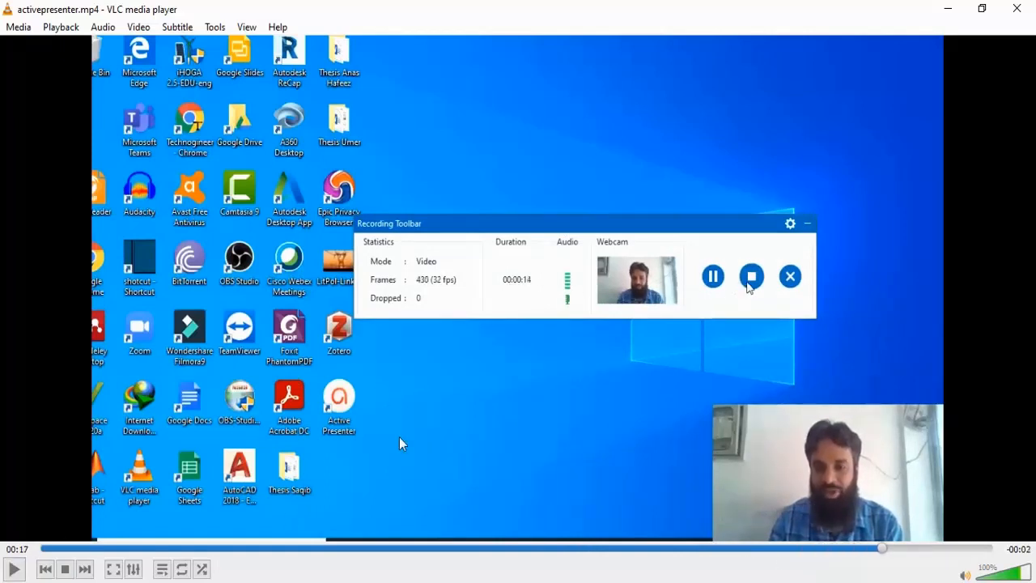
click(1016, 9)
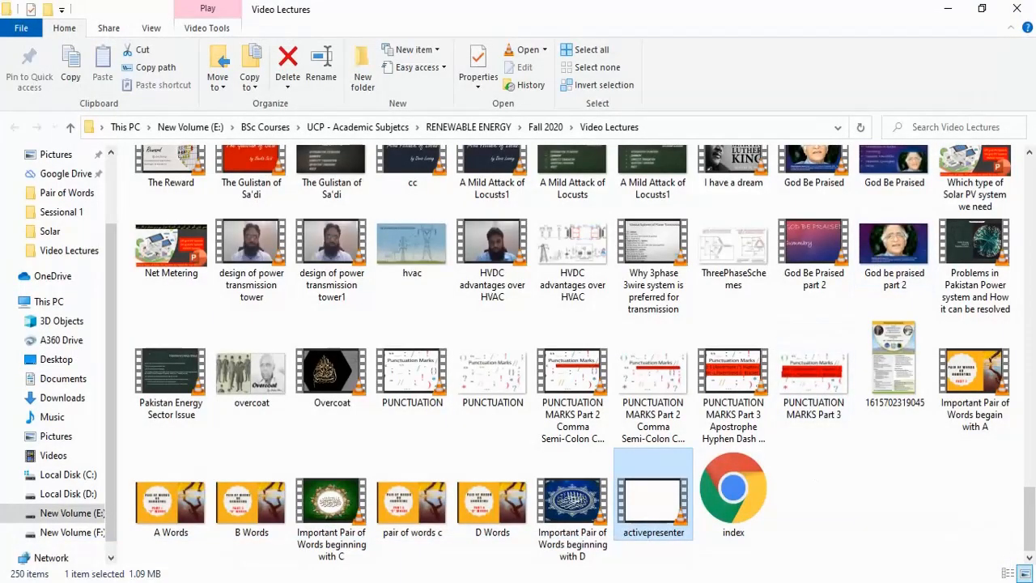